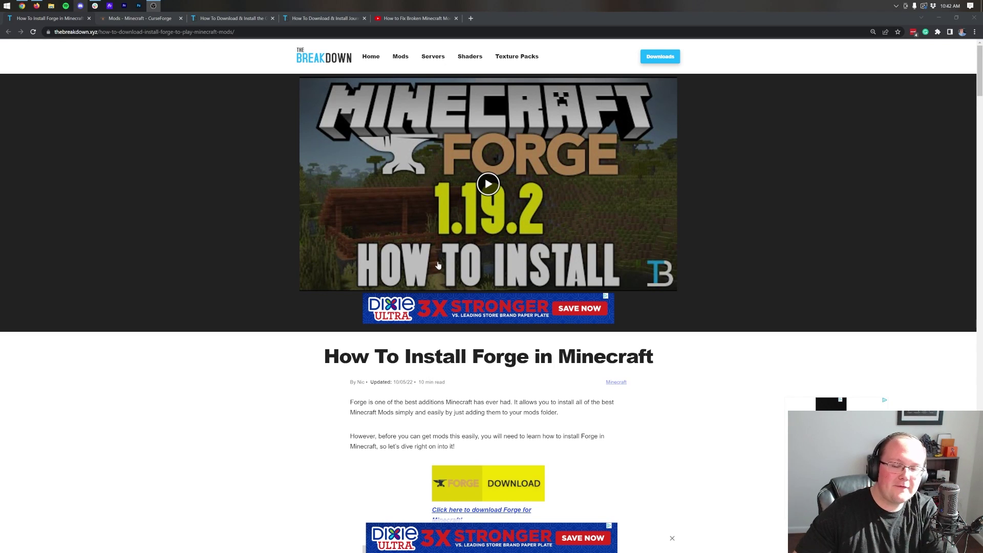
# - Show the CurseForge Minecraft mods list filtered to game version 1.19.3
pyautogui.scroll(-7, 438, 265)
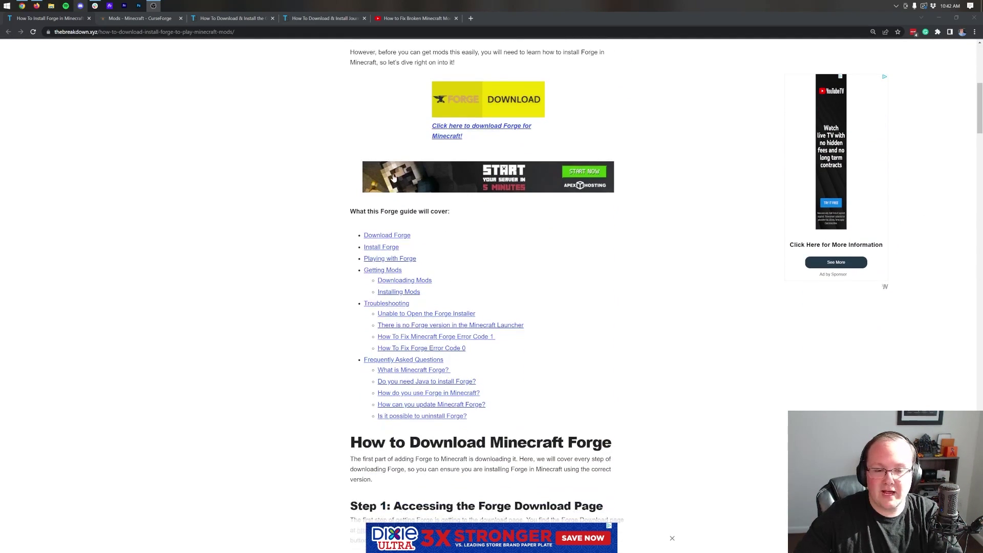
pyautogui.scroll(-2, 428, 221)
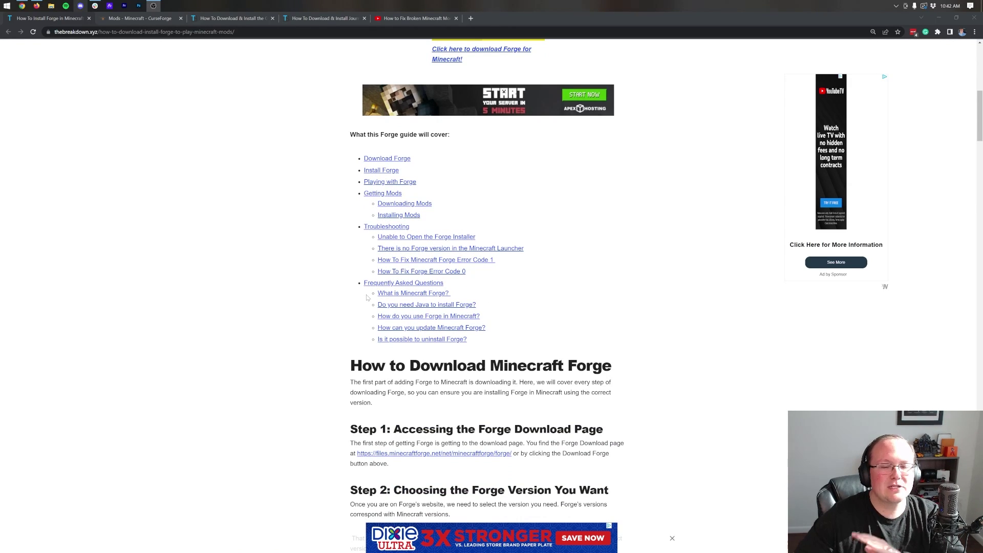
pyautogui.scroll(9, 476, 354)
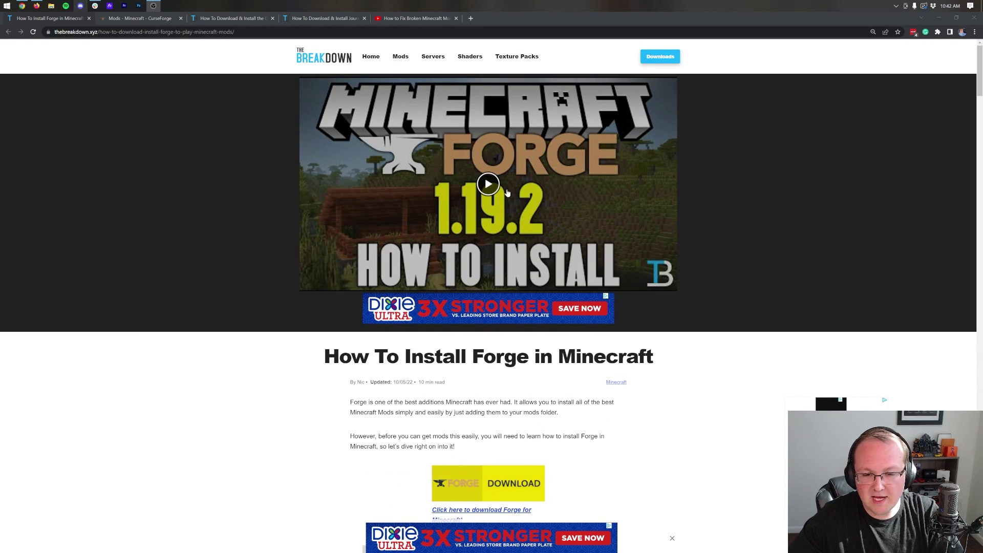
pyautogui.scroll(-8, 507, 193)
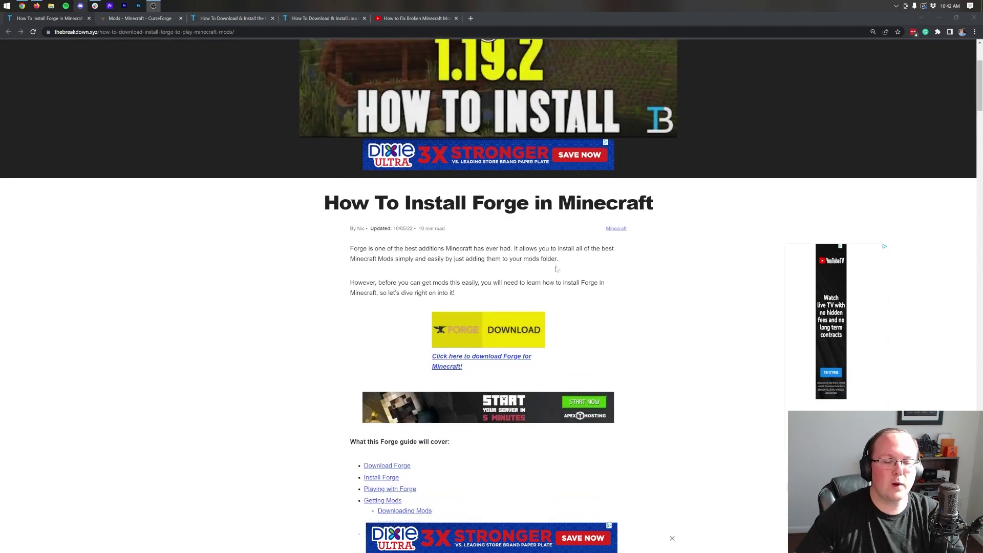
pyautogui.scroll(8, 526, 299)
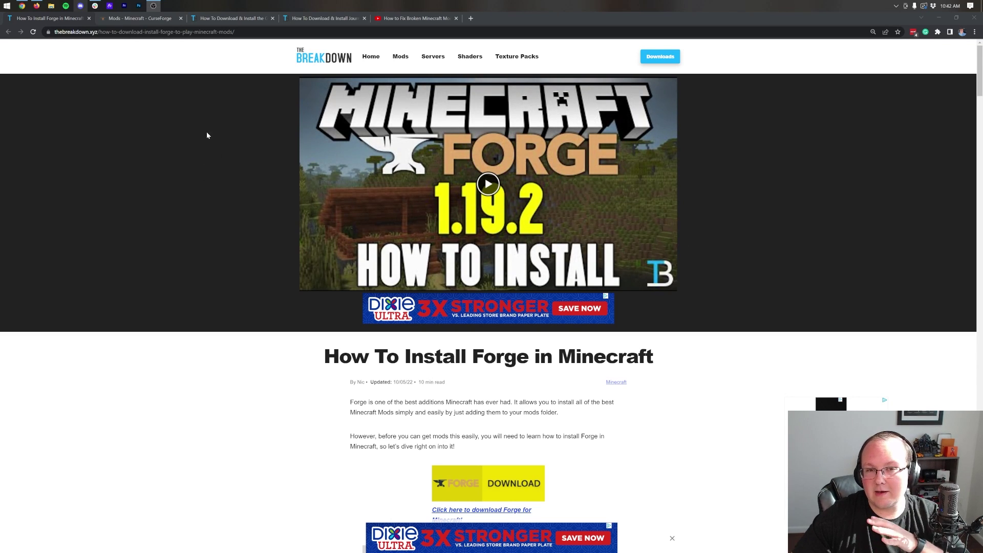
pyautogui.click(145, 19)
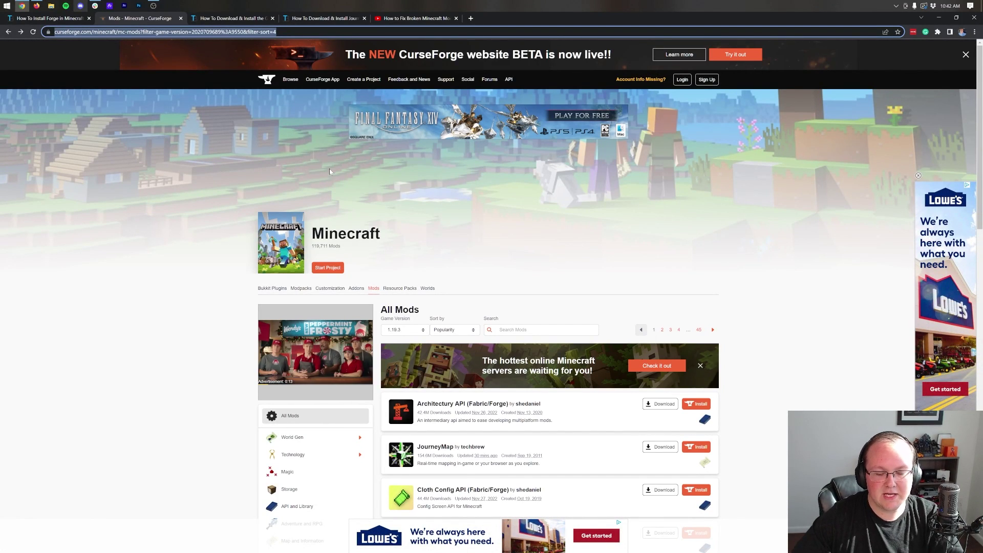
pyautogui.click(423, 329)
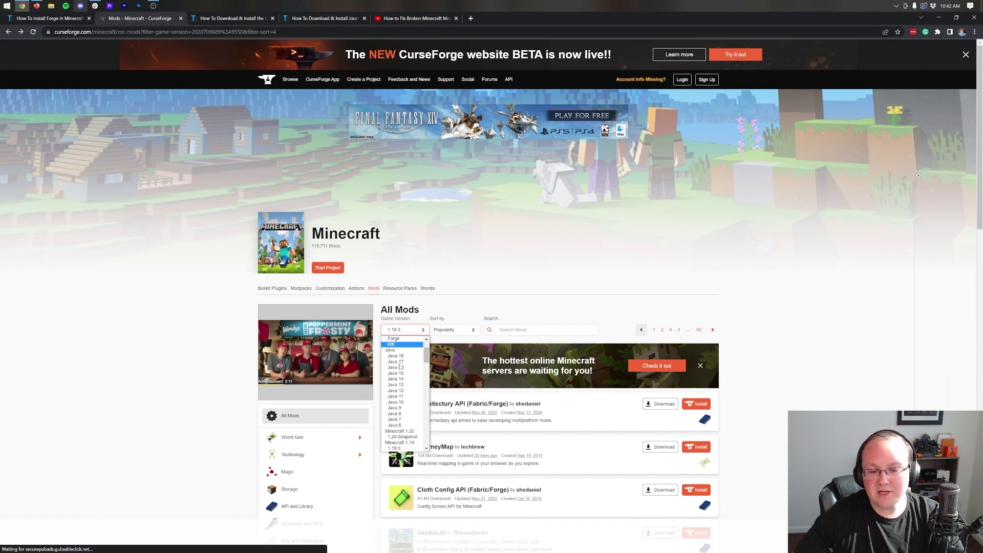
pyautogui.scroll(-1, 394, 373)
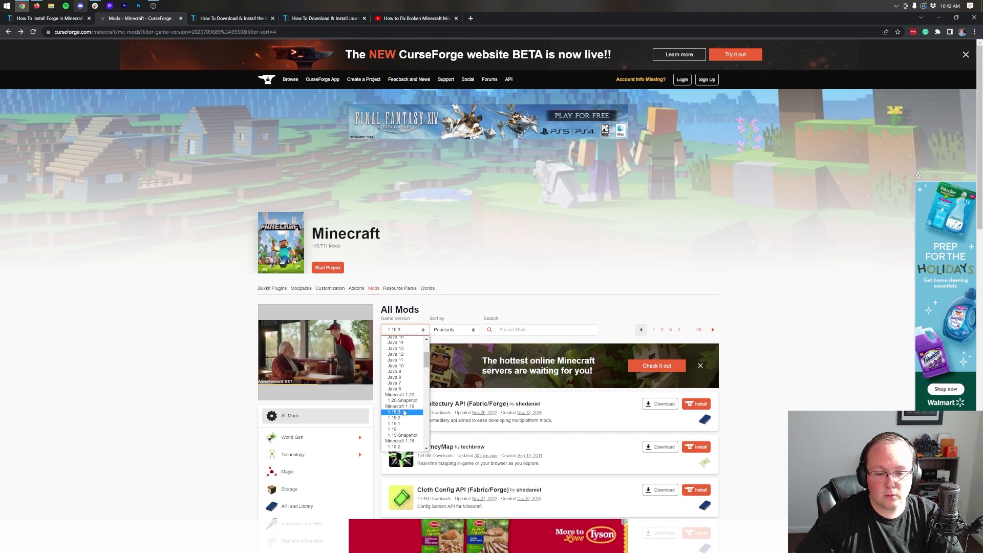
pyautogui.click(402, 411)
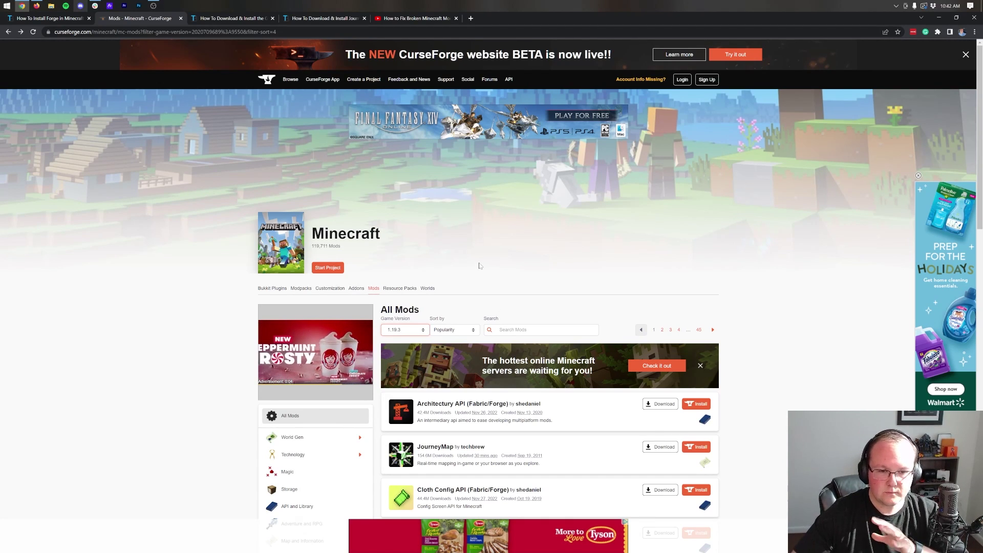
# - Scroll further down the mod list and open the Cloth Config API project page
pyautogui.scroll(-4, 464, 244)
pyautogui.scroll(-1, 464, 244)
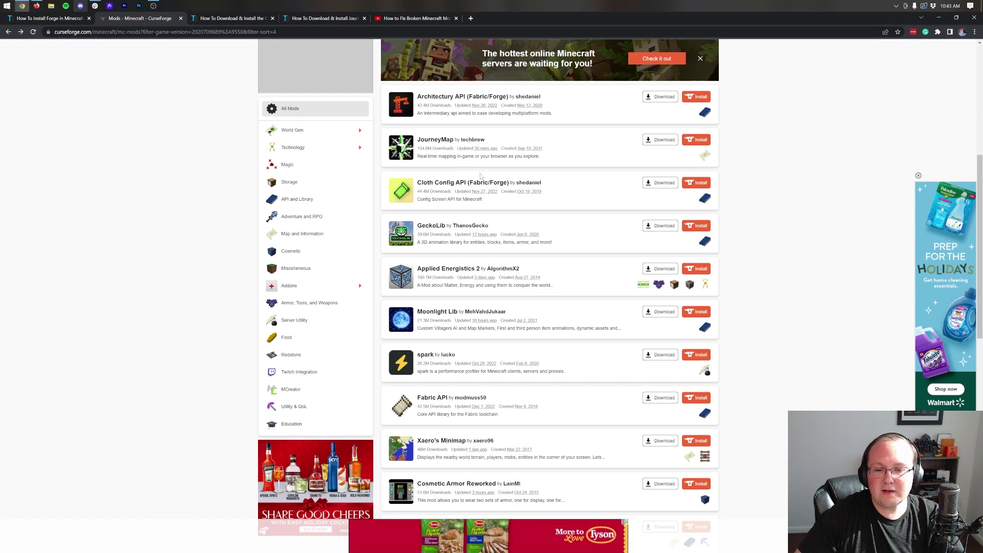
pyautogui.click(466, 182)
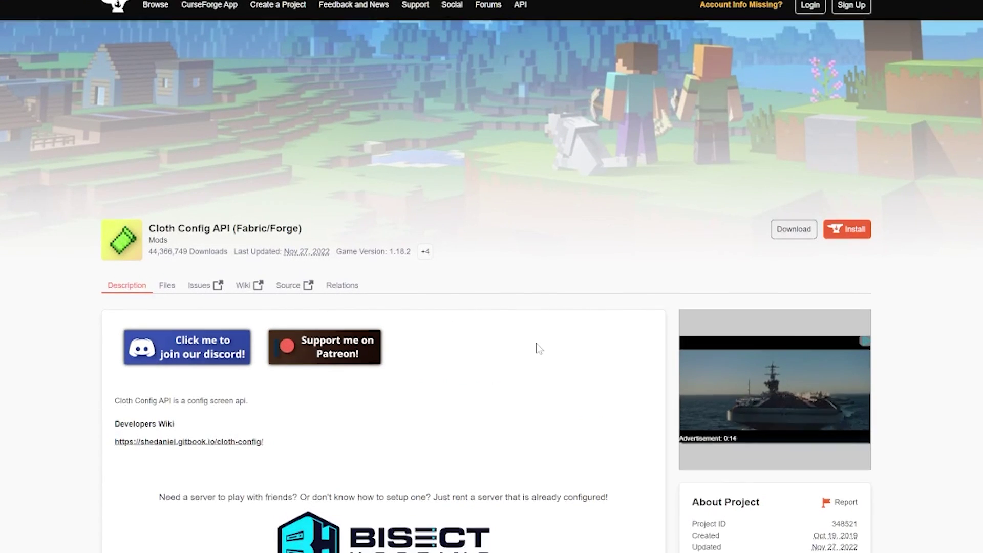
pyautogui.scroll(-7, 535, 344)
pyautogui.scroll(-2, 538, 348)
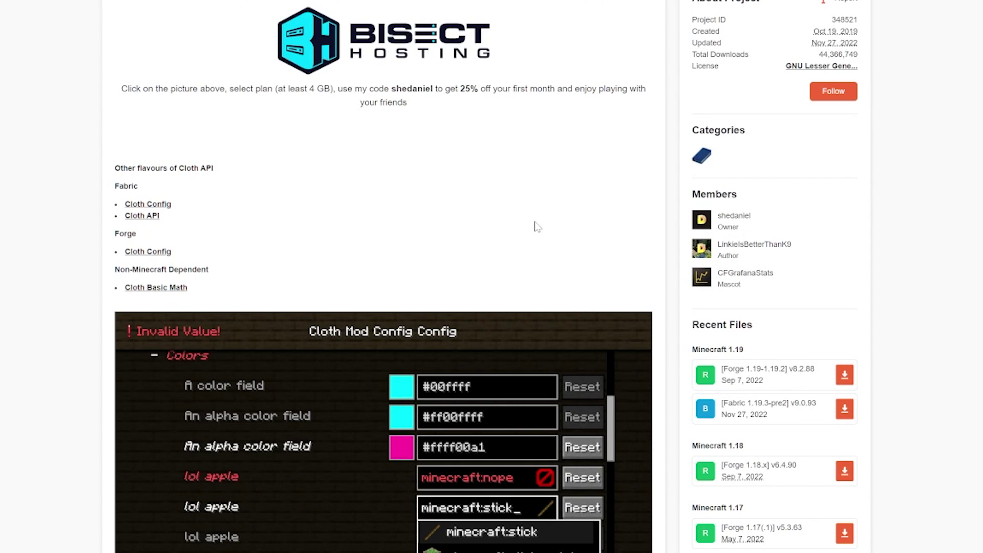
pyautogui.scroll(10, 536, 226)
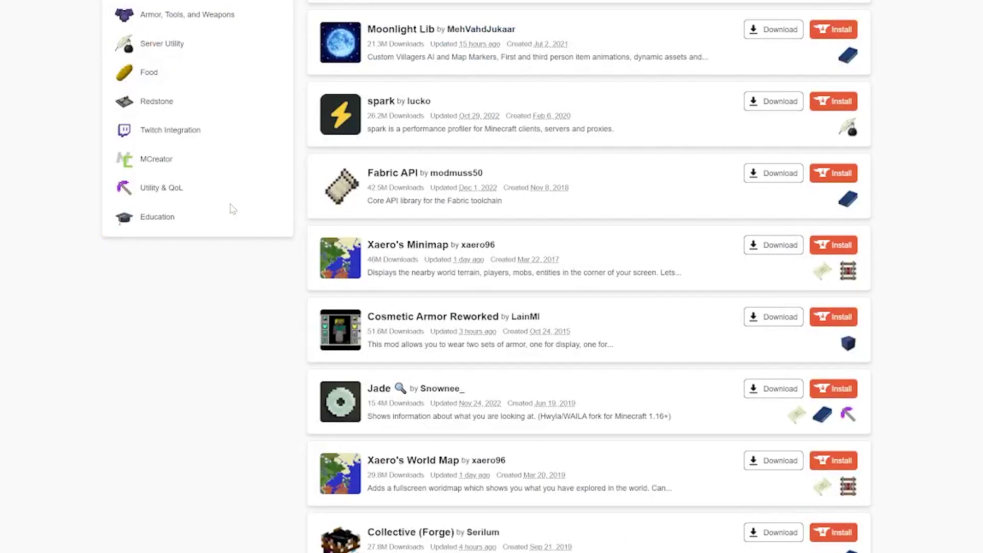
pyautogui.scroll(10, 237, 254)
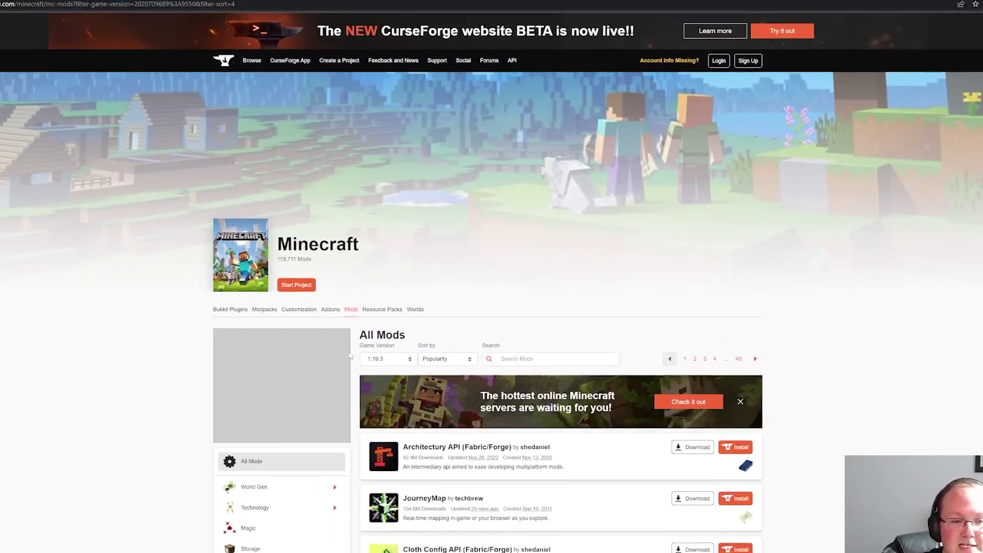
# - Switch to the Gravestone Mod install article and scroll down to its Download Gravestone link
pyautogui.click(185, 0)
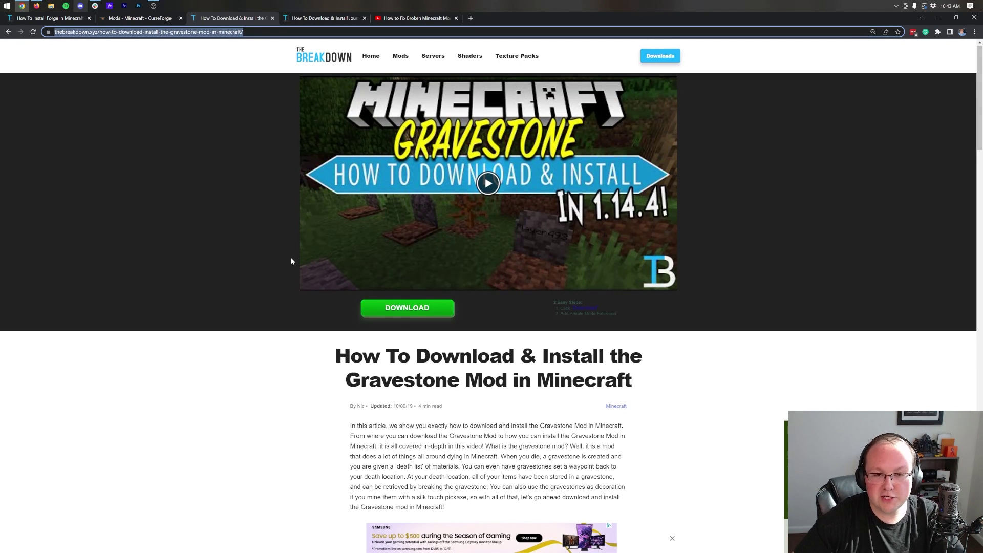
pyautogui.scroll(-2, 291, 261)
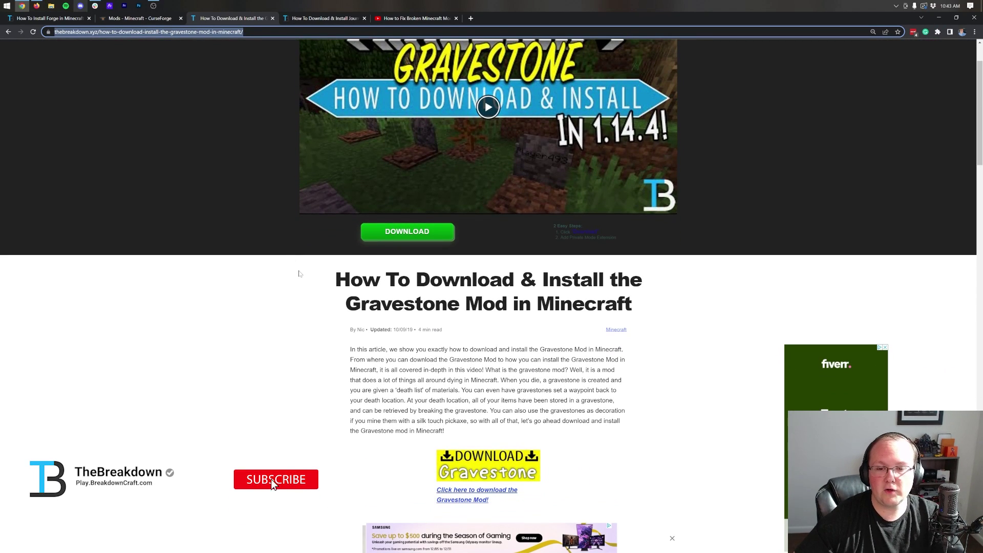
pyautogui.scroll(-3, 300, 274)
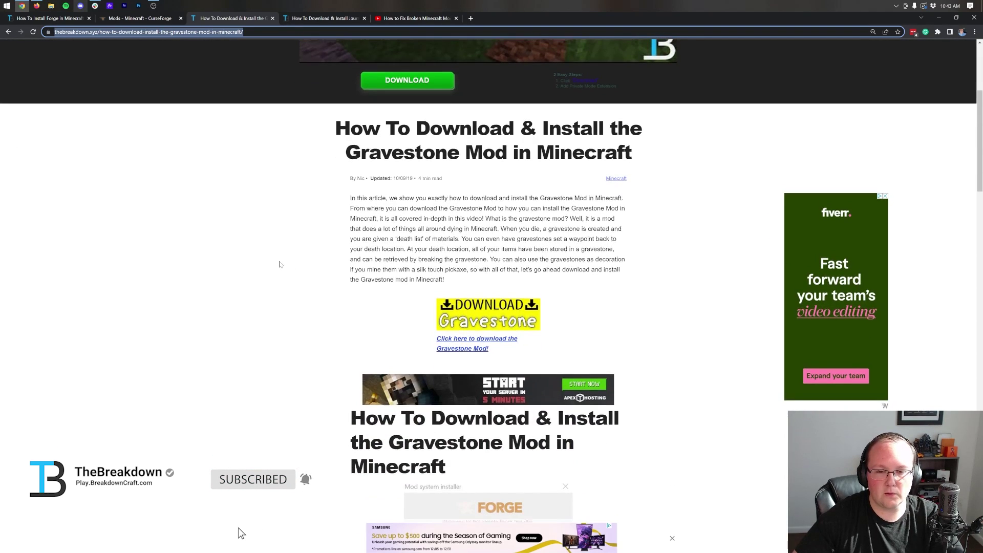
pyautogui.scroll(2, 279, 264)
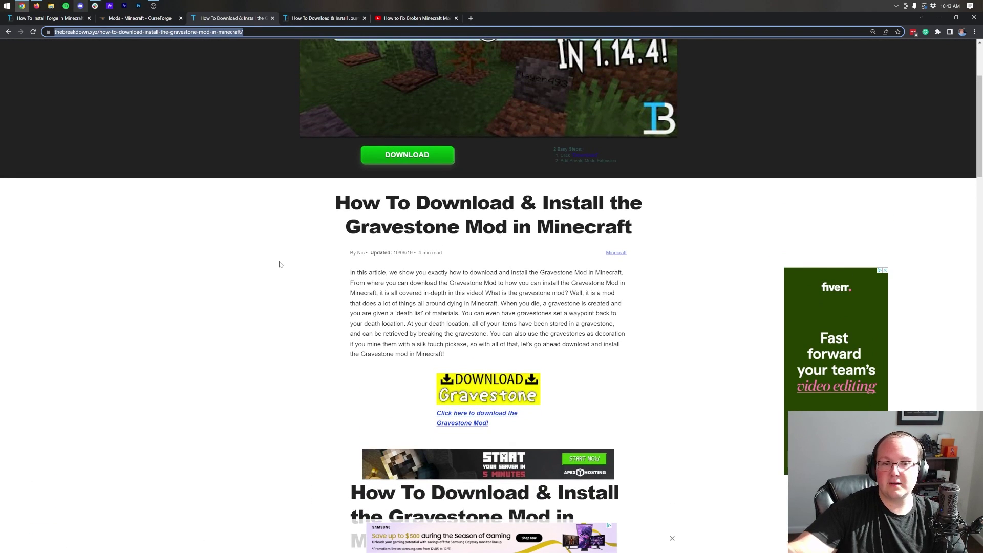
pyautogui.scroll(-2, 279, 264)
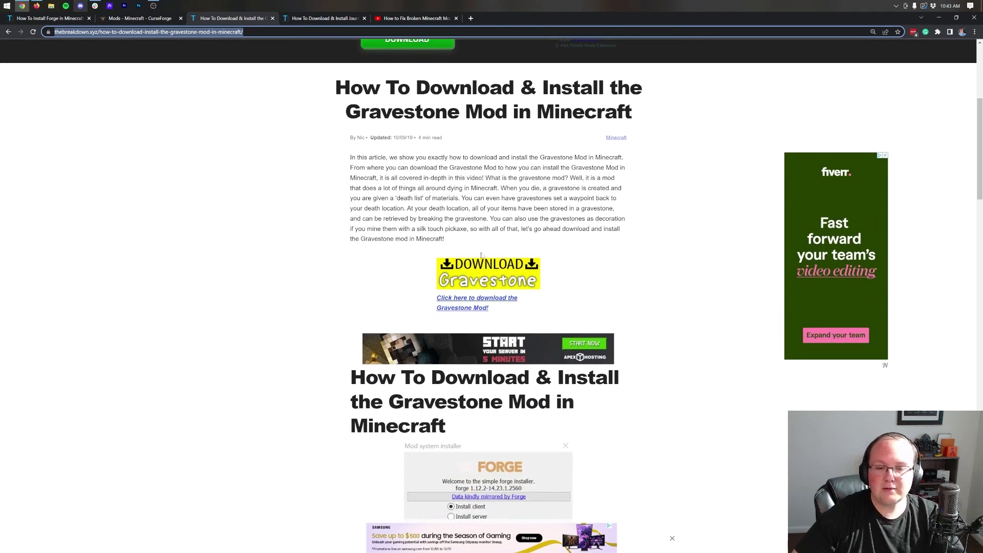
# - Download the [1.19.3] Gravestone Mod jar from the GraveStone Mod page's Recent Files
pyautogui.click(485, 285)
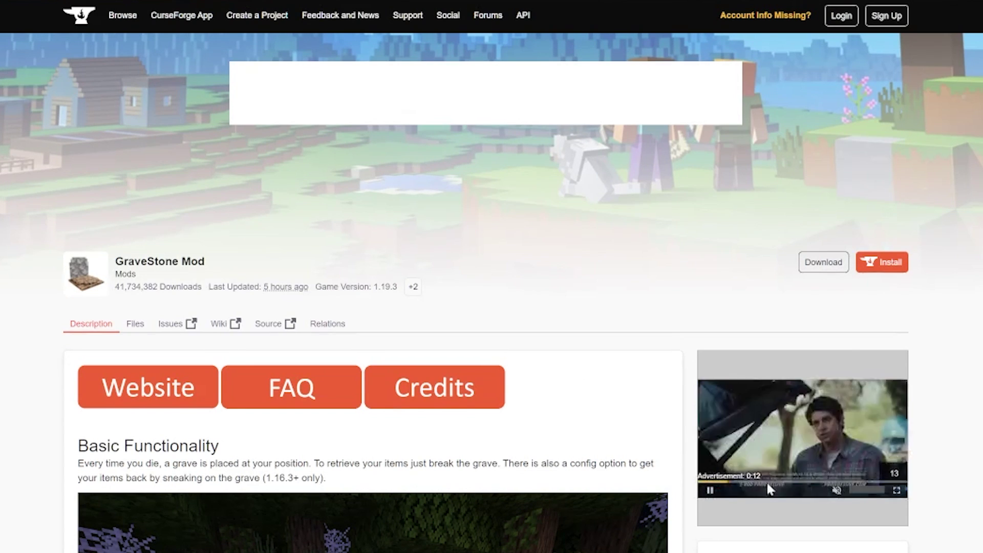
pyautogui.scroll(-8, 819, 494)
pyautogui.scroll(-3, 770, 393)
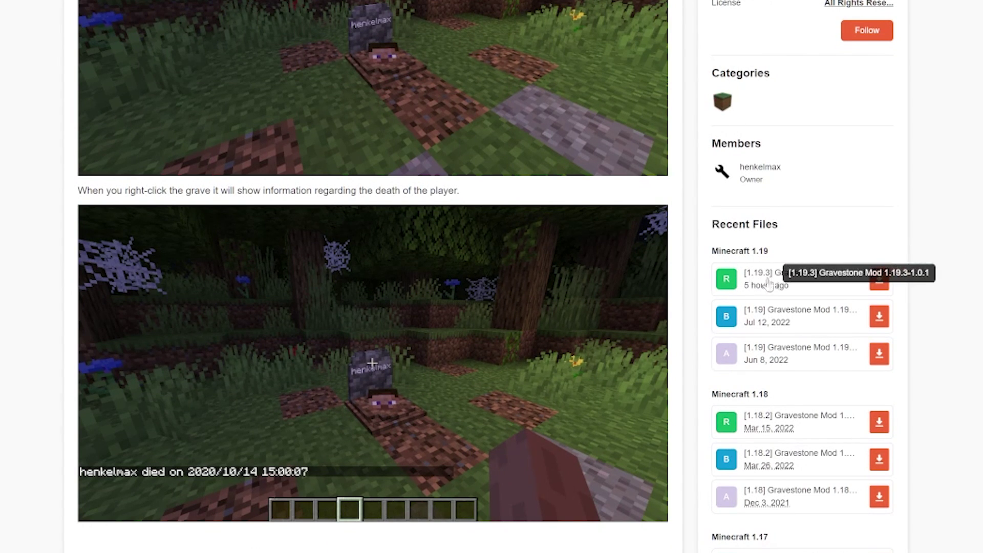
pyautogui.scroll(5, 869, 366)
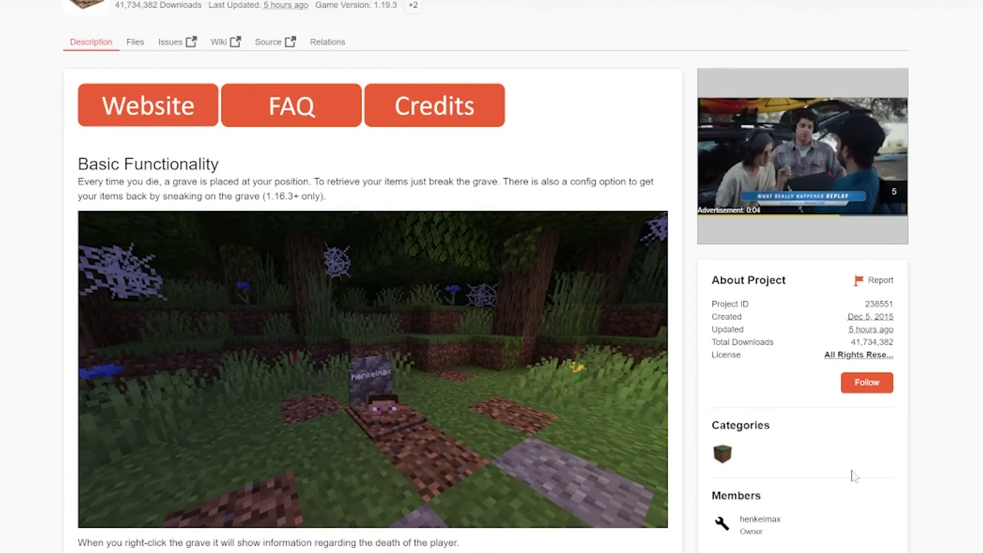
pyautogui.scroll(-10, 837, 533)
pyautogui.scroll(-20, 338, 362)
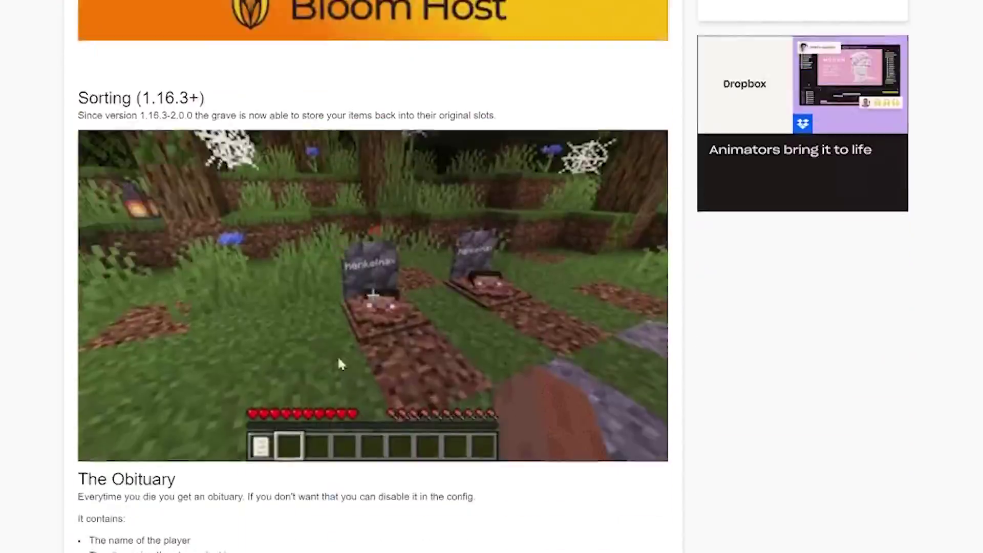
pyautogui.scroll(-8, 380, 509)
pyautogui.scroll(20, 384, 507)
pyautogui.scroll(20, 373, 276)
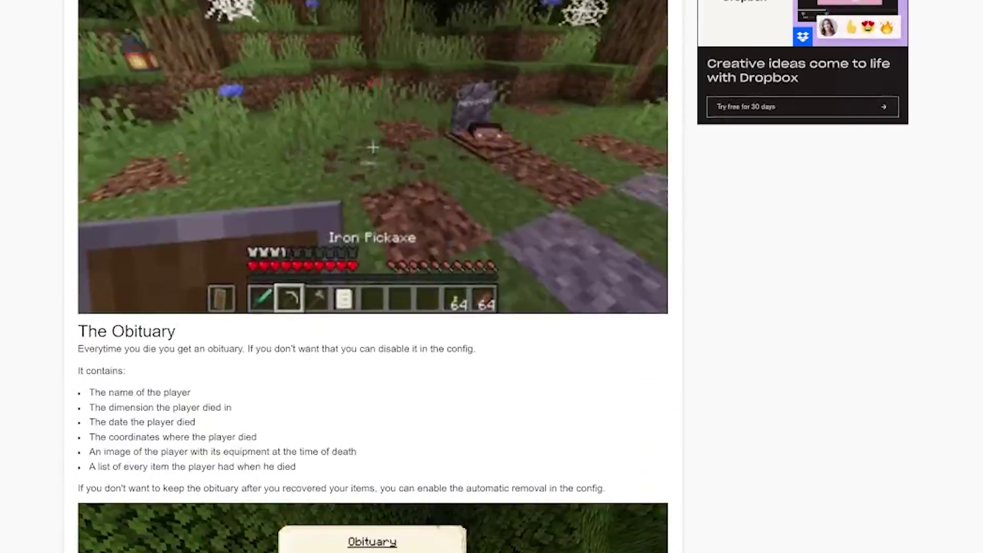
pyautogui.scroll(4, 373, 277)
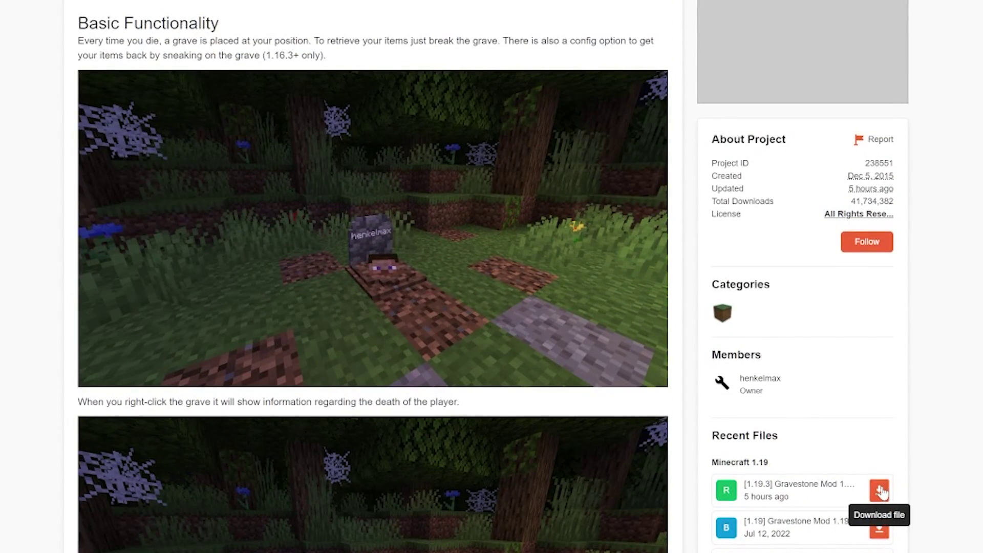
pyautogui.click(879, 490)
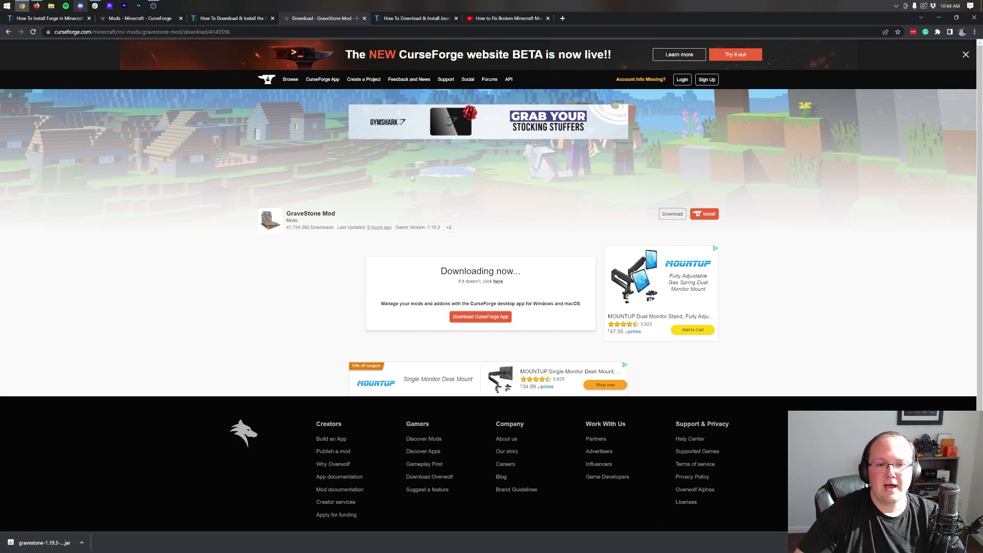
pyautogui.click(404, 18)
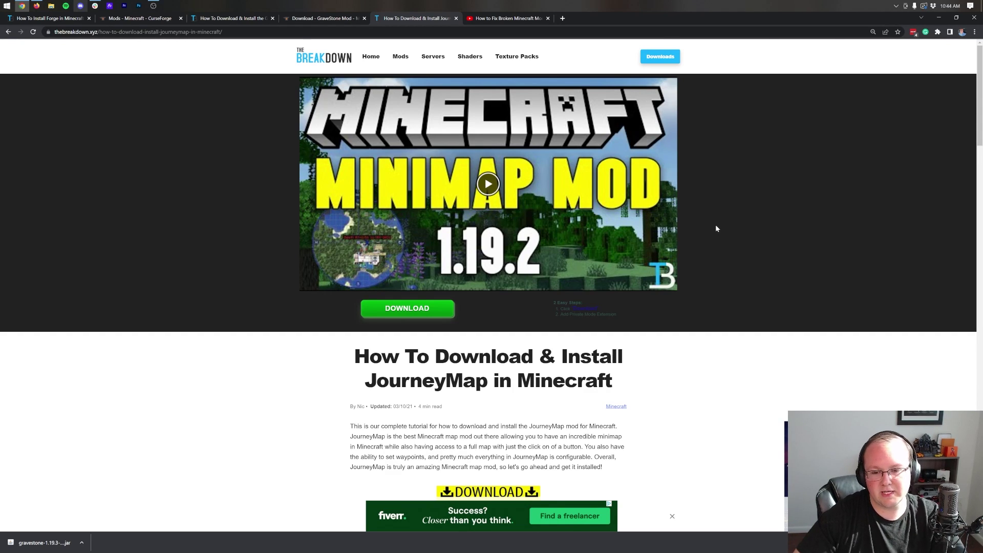
# - Scroll the JourneyMap install article and follow its DOWNLOAD JourneyMap link to CurseForge
pyautogui.scroll(-5, 716, 228)
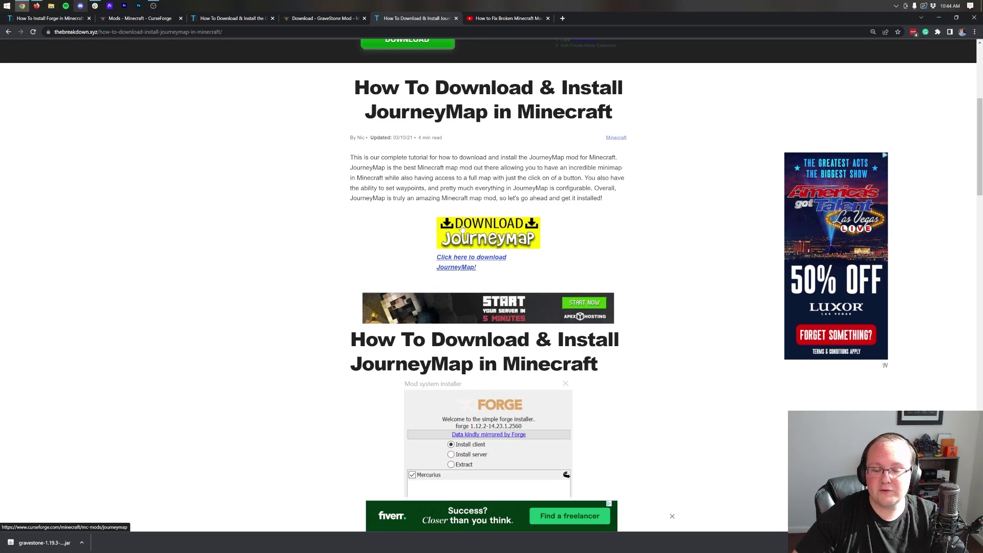
pyautogui.click(462, 227)
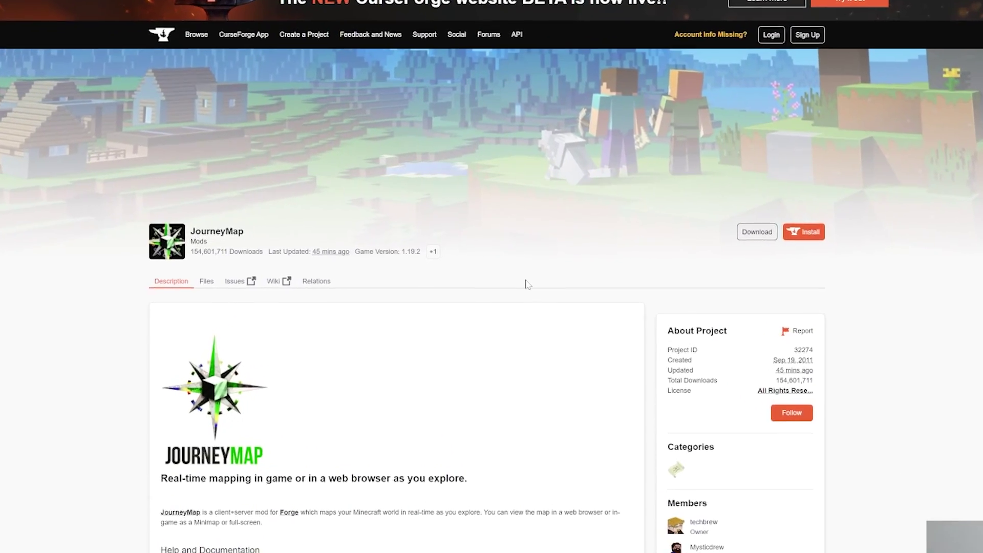
# - Download journeymap-1.19.3-5.9.0beta4-forge from the JourneyMap page's Recent Files
pyautogui.scroll(-6, 774, 235)
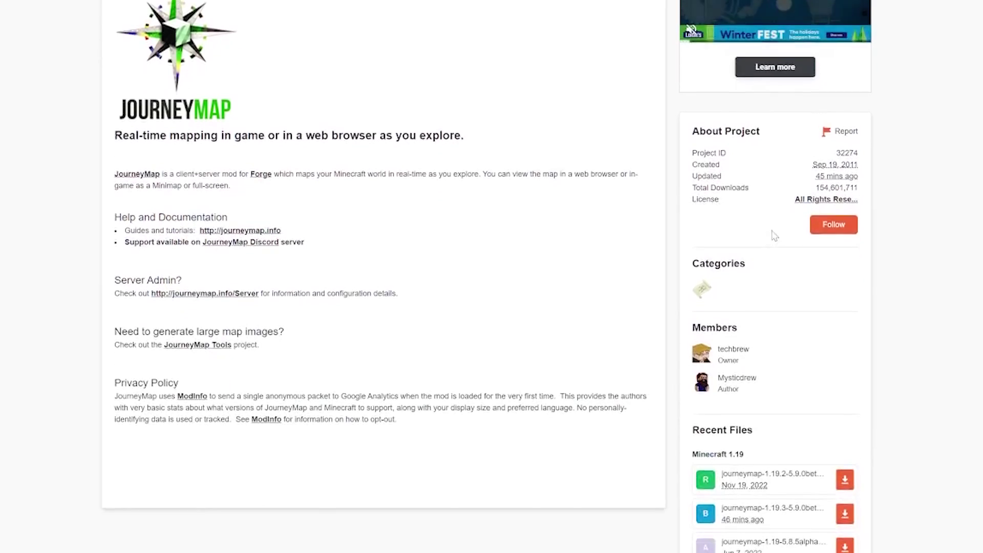
pyautogui.scroll(-2, 774, 235)
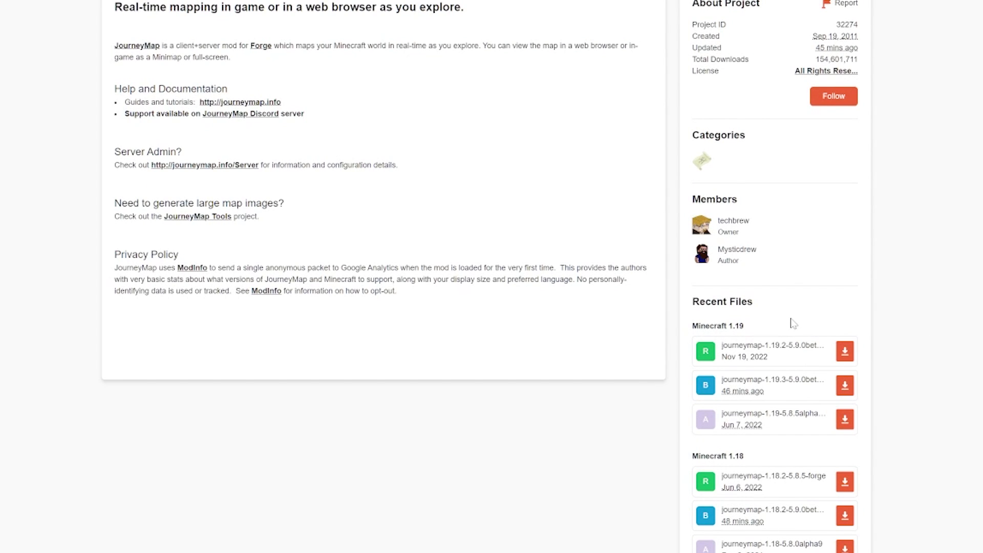
pyautogui.scroll(-1, 793, 322)
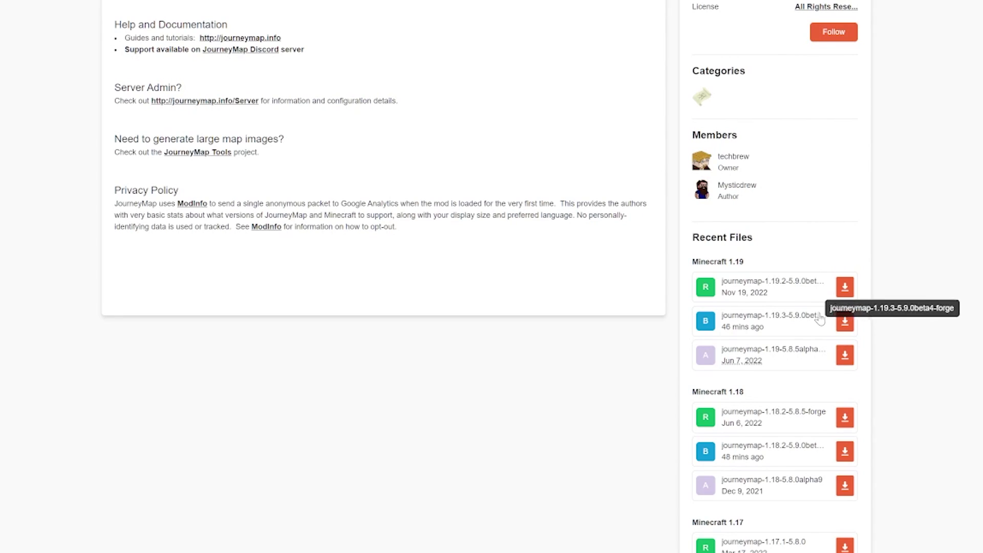
pyautogui.click(845, 321)
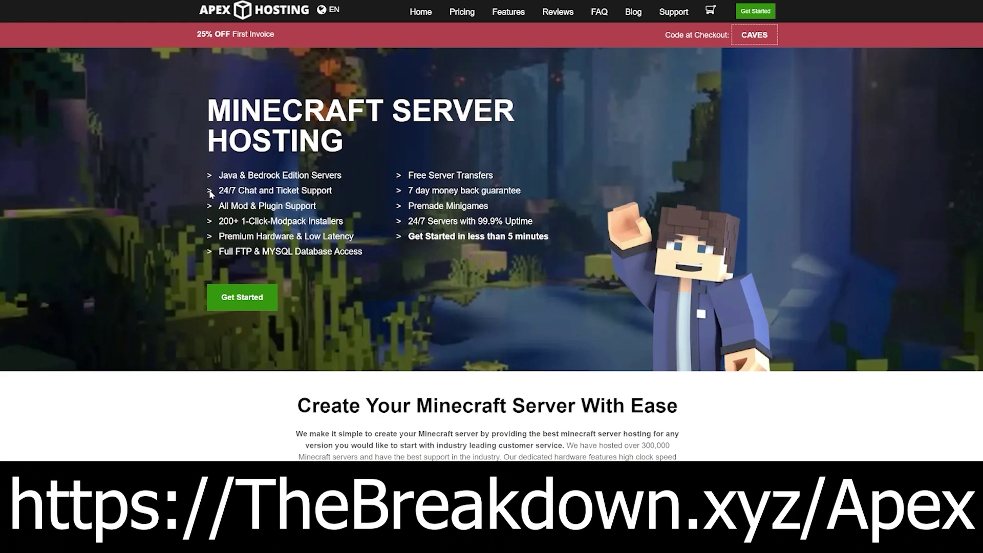
pyautogui.moveTo(218, 195); pyautogui.dragTo(262, 200)
pyautogui.moveTo(321, 195); pyautogui.dragTo(354, 236)
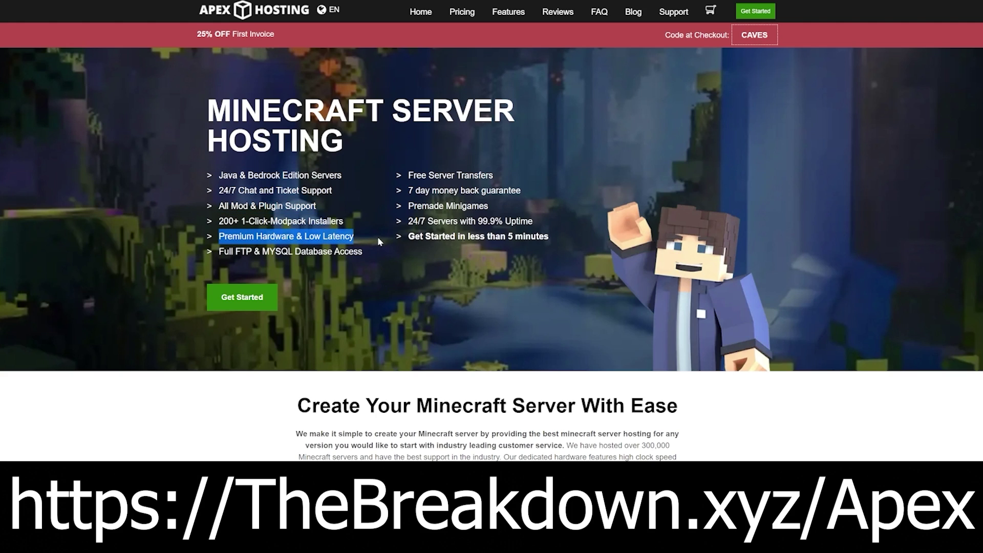
pyautogui.moveTo(408, 236); pyautogui.dragTo(544, 236)
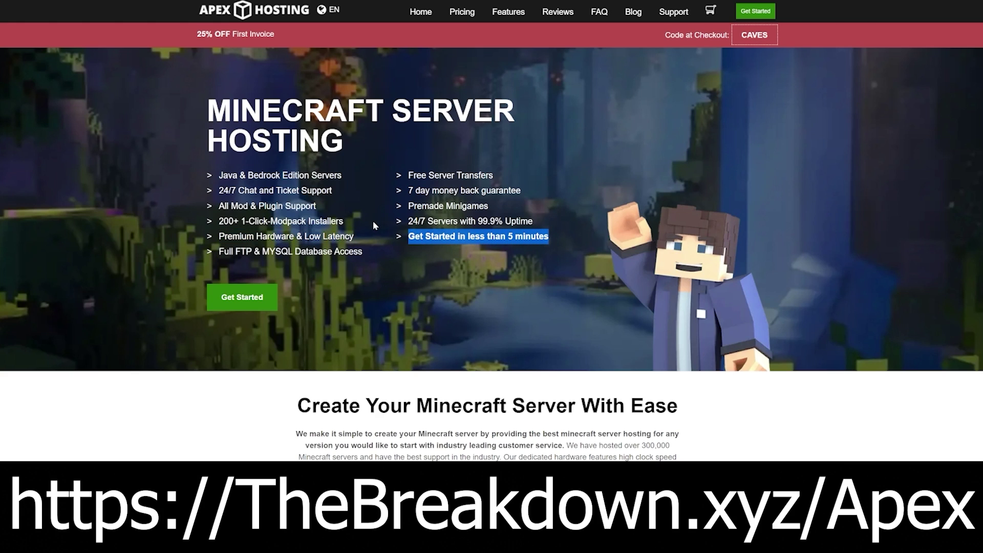
pyautogui.scroll(-6, 373, 224)
pyautogui.moveTo(354, 224); pyautogui.dragTo(376, 235)
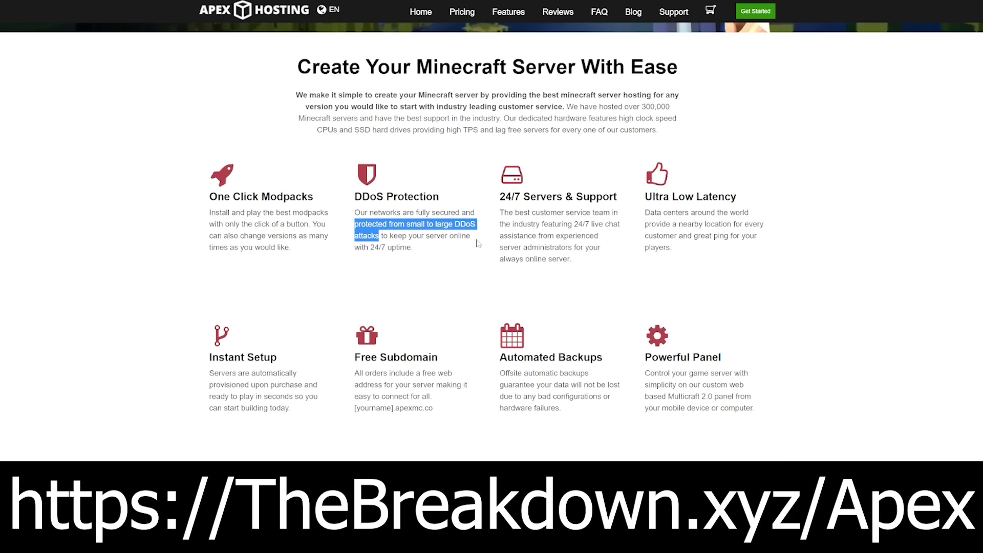
pyautogui.click(585, 296)
pyautogui.moveTo(574, 224); pyautogui.dragTo(533, 245)
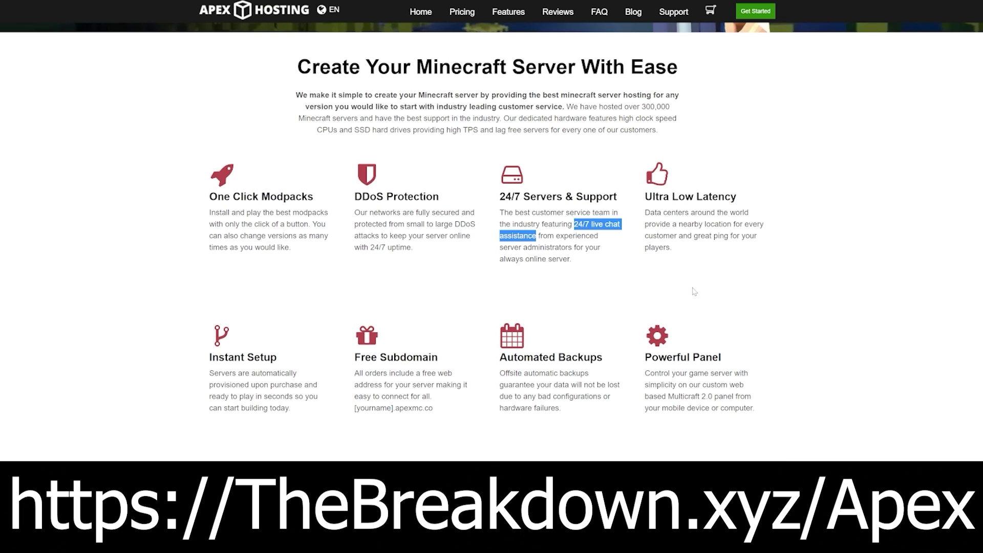
pyautogui.click(461, 362)
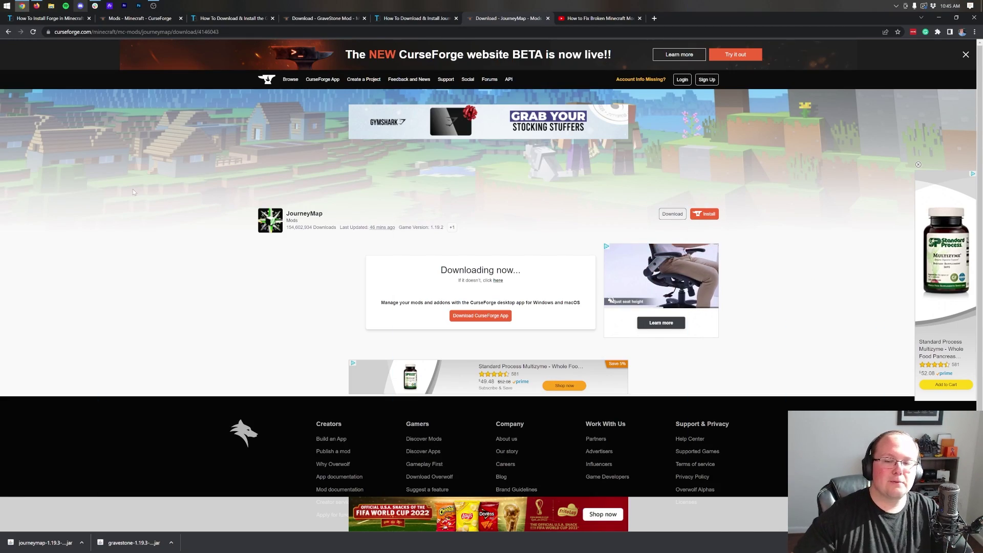
# - Minimize Chrome to the desktop, then restore it on the How To Install Forge article tab
pyautogui.click(615, 18)
pyautogui.click(938, 17)
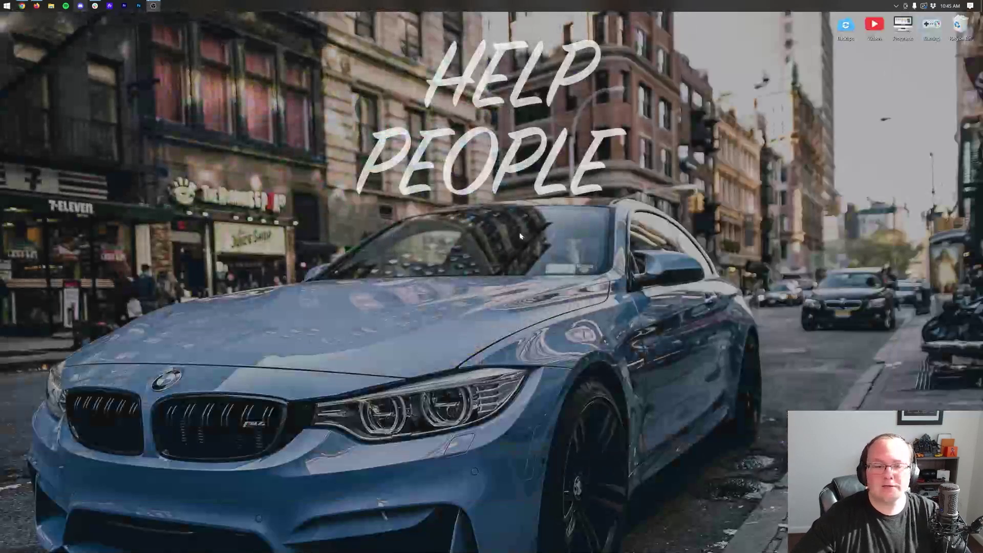
pyautogui.click(7, 5)
pyautogui.click(7, 6)
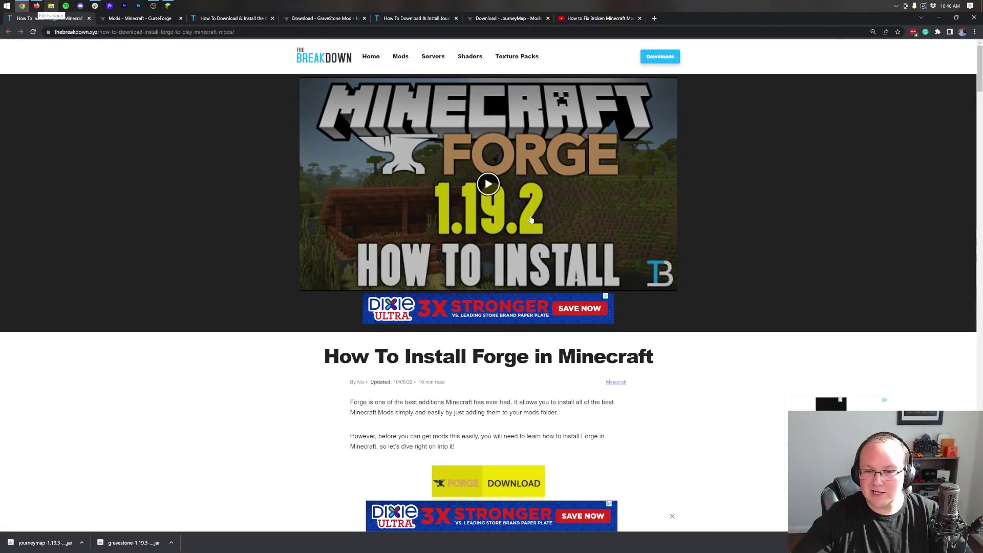
pyautogui.click(598, 18)
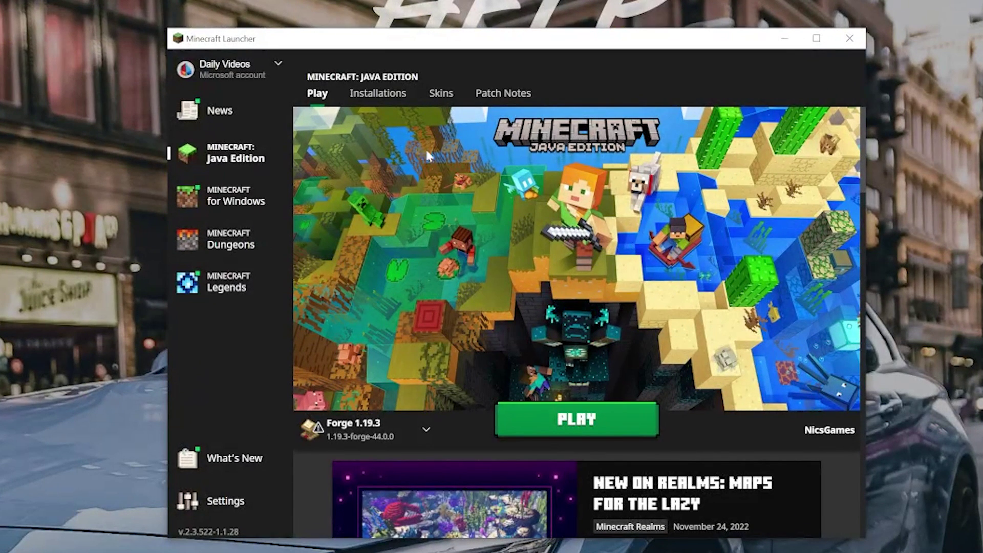
# - Launch the forge 1.19.3 installation despite the warning, then open the empty mods folder from Mods
pyautogui.click(383, 101)
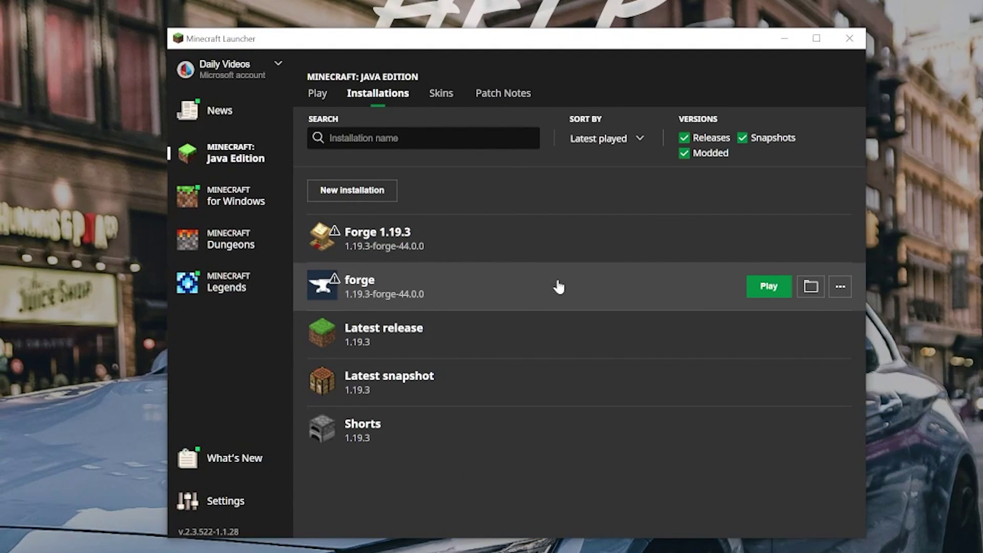
pyautogui.click(770, 288)
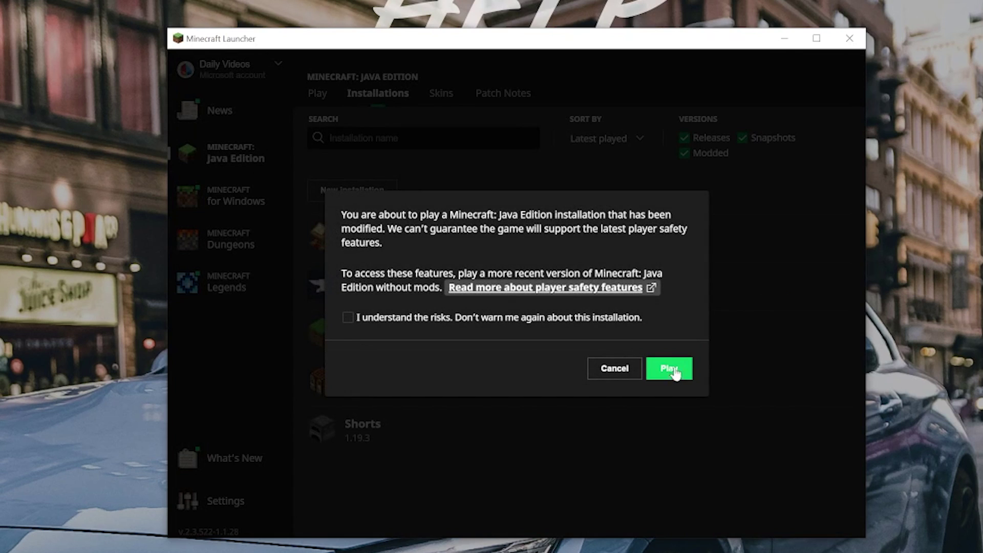
pyautogui.click(668, 370)
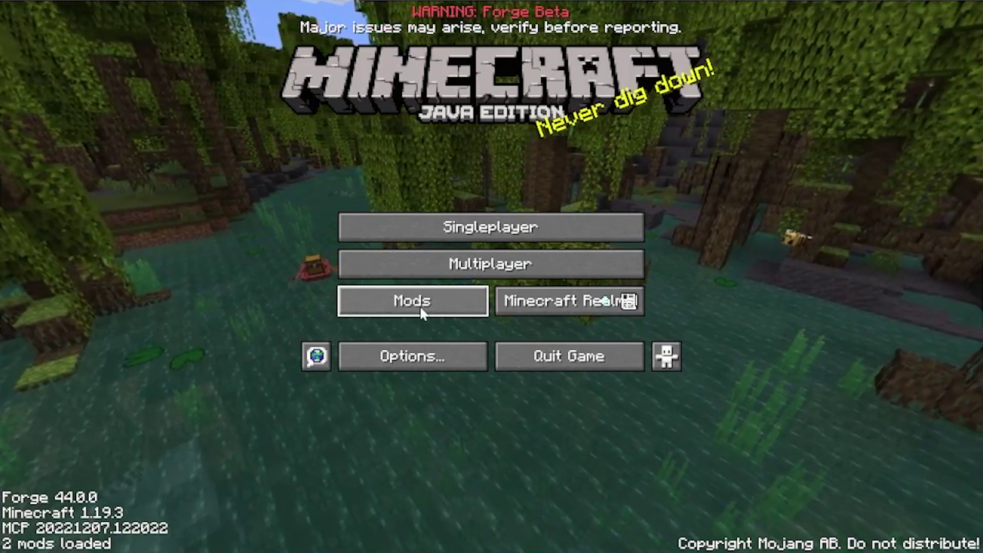
pyautogui.click(420, 312)
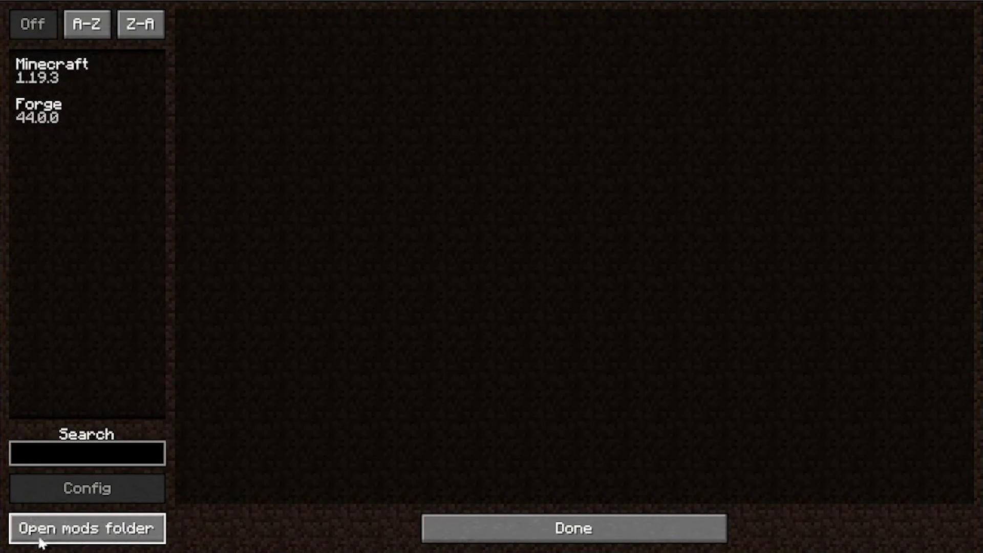
pyautogui.click(115, 536)
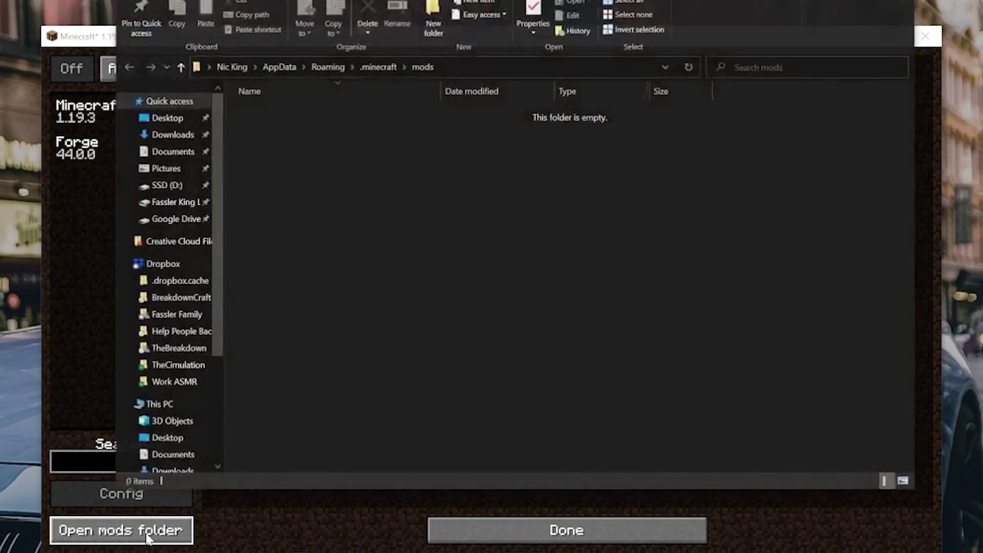